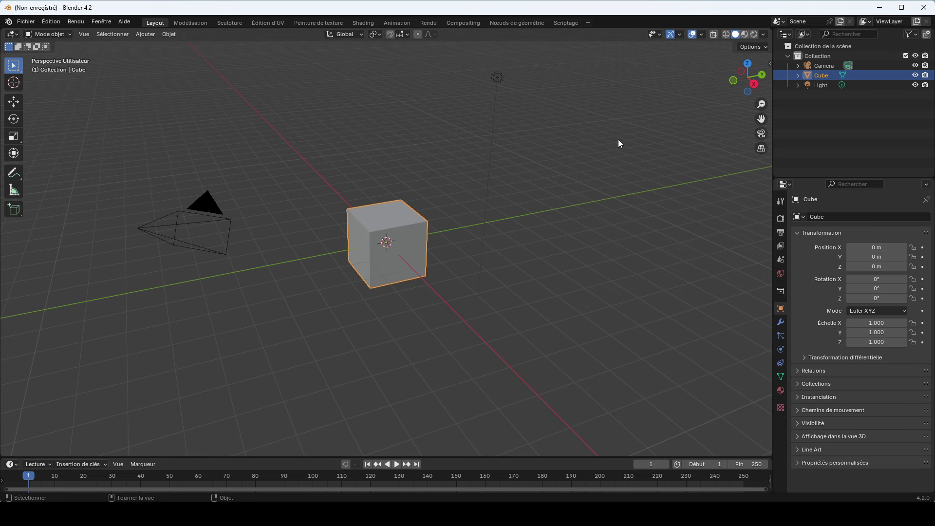
Open the Edit menu in the top menu bar
{"action": "left_click", "coordinate": [40, 22]}
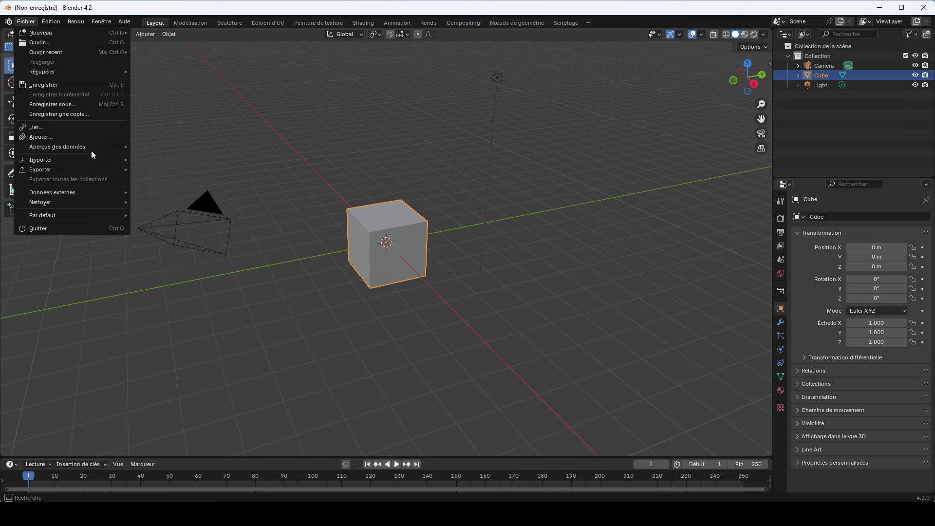
{"action": "mouse_move", "coordinate": [51, 22]}
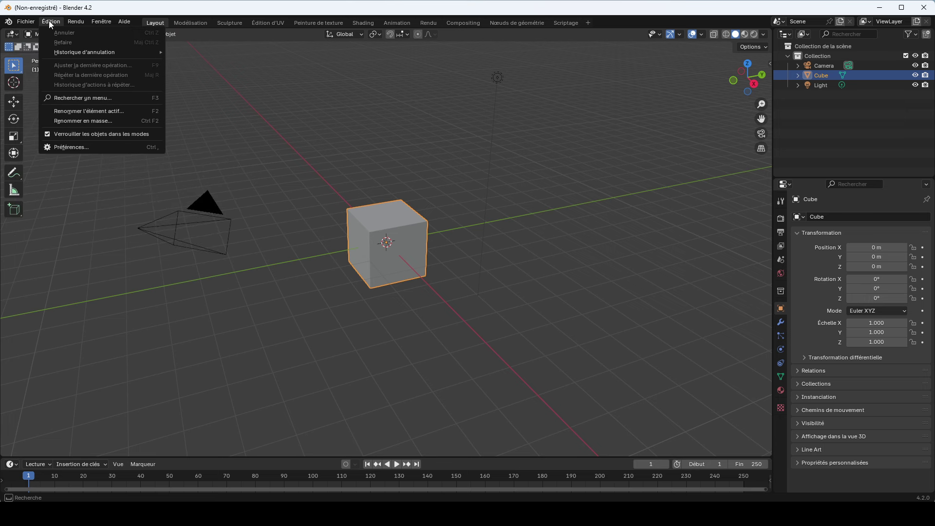
Open Preferences and scroll through the installed Add-ons list
{"action": "left_click", "coordinate": [75, 147]}
{"action": "left_click", "coordinate": [40, 113]}
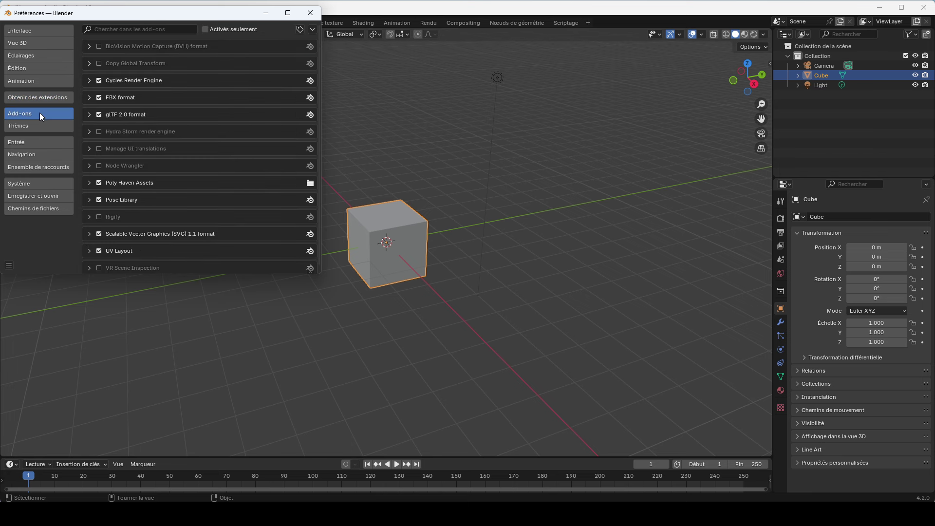
{"action": "scroll", "coordinate": [166, 162], "scroll_direction": "down", "scroll_amount": 1}
{"action": "scroll", "coordinate": [166, 173], "scroll_direction": "up", "scroll_amount": 1}
Search add-ons for 'im' and 'pla', clear the search, then show Get Extensions
{"action": "left_click", "coordinate": [142, 29]}
{"action": "type", "text": "im"}
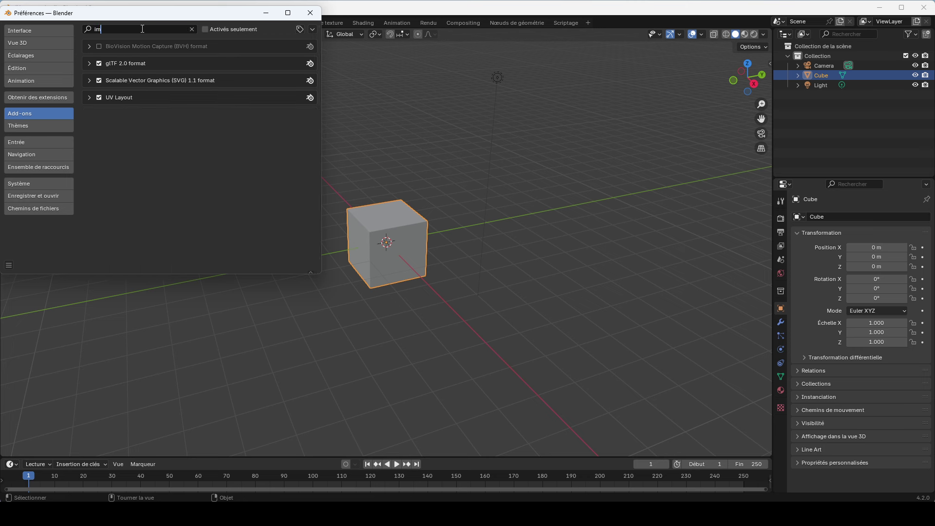
{"action": "key", "text": "BackSpace"}
{"action": "key", "text": "BackSpace"}
{"action": "type", "text": "p"}
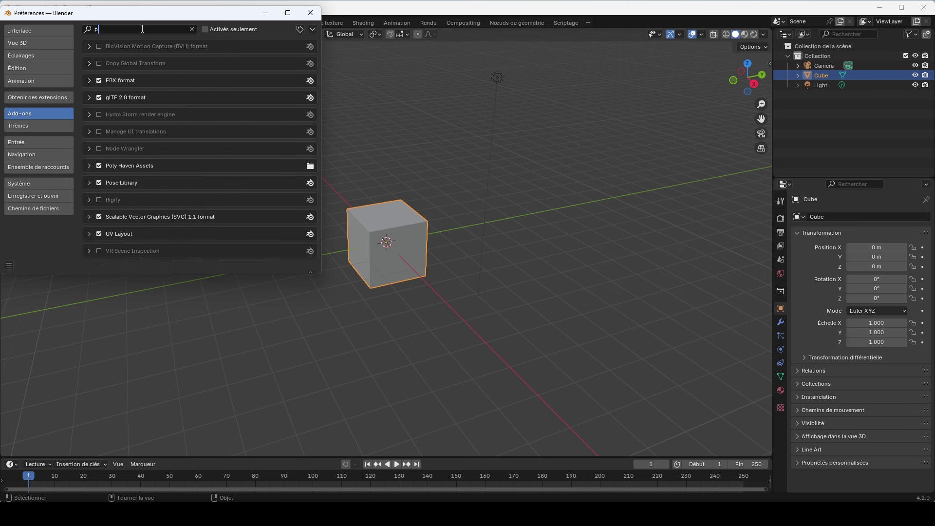
{"action": "type", "text": "la"}
{"action": "key", "text": "BackSpace"}
{"action": "key", "text": "BackSpace"}
{"action": "key", "text": "BackSpace"}
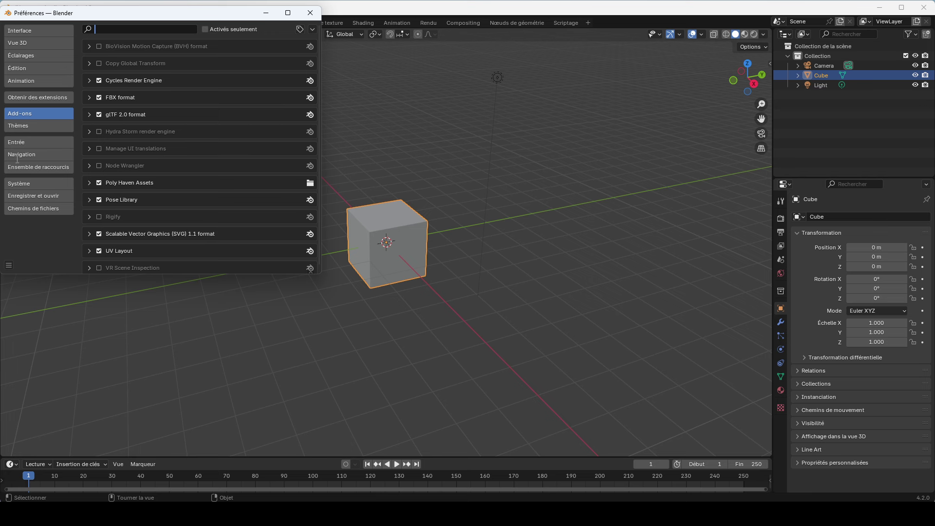
{"action": "left_click", "coordinate": [29, 98]}
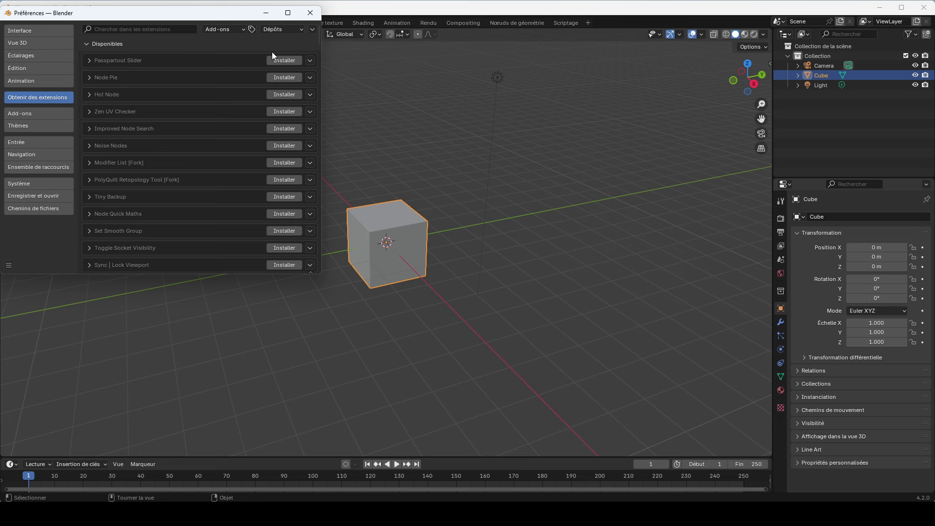
{"action": "scroll", "coordinate": [267, 208], "scroll_direction": "down", "scroll_amount": 5}
{"action": "scroll", "coordinate": [267, 208], "scroll_direction": "down", "scroll_amount": 5}
{"action": "scroll", "coordinate": [267, 208], "scroll_direction": "down", "scroll_amount": 3}
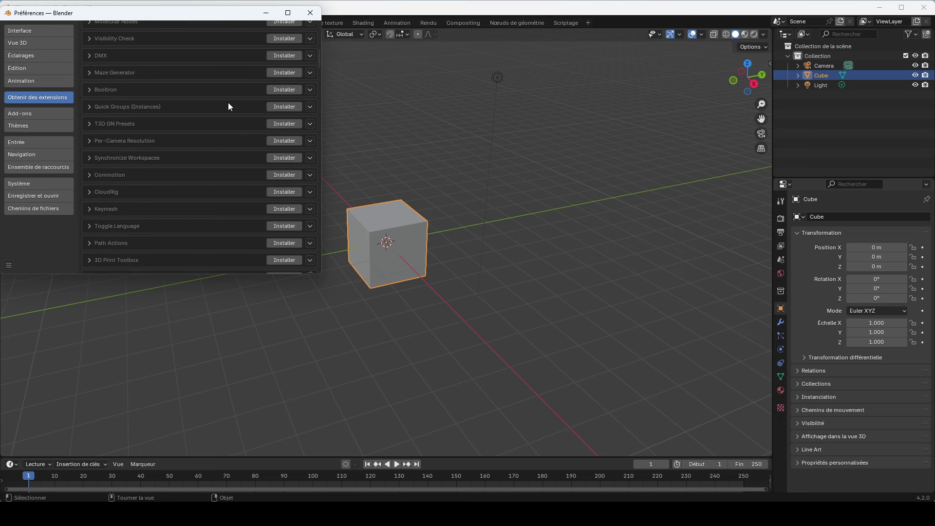
{"action": "scroll", "coordinate": [162, 203], "scroll_direction": "up", "scroll_amount": 5}
{"action": "scroll", "coordinate": [162, 202], "scroll_direction": "up", "scroll_amount": 5}
{"action": "scroll", "coordinate": [162, 203], "scroll_direction": "up", "scroll_amount": 3}
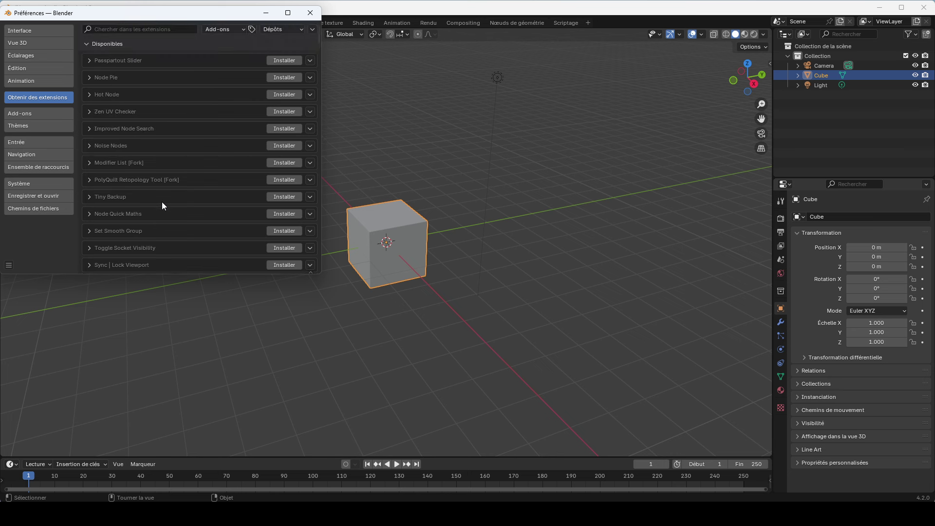
{"action": "left_click", "coordinate": [167, 30]}
{"action": "type", "text": "image"}
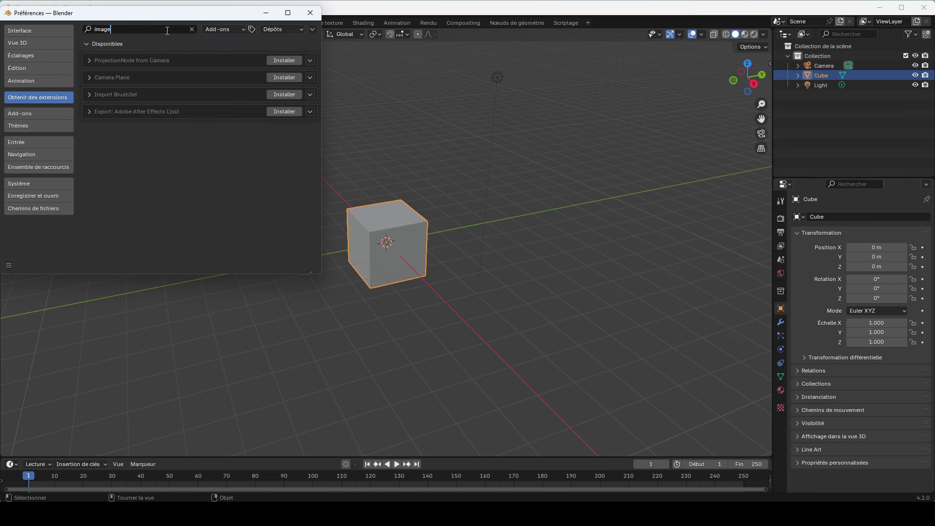
{"action": "key", "text": "BackSpace"}
{"action": "key", "text": "BackSpace"}
{"action": "key", "text": "BackSpace"}
{"action": "key", "text": "BackSpace"}
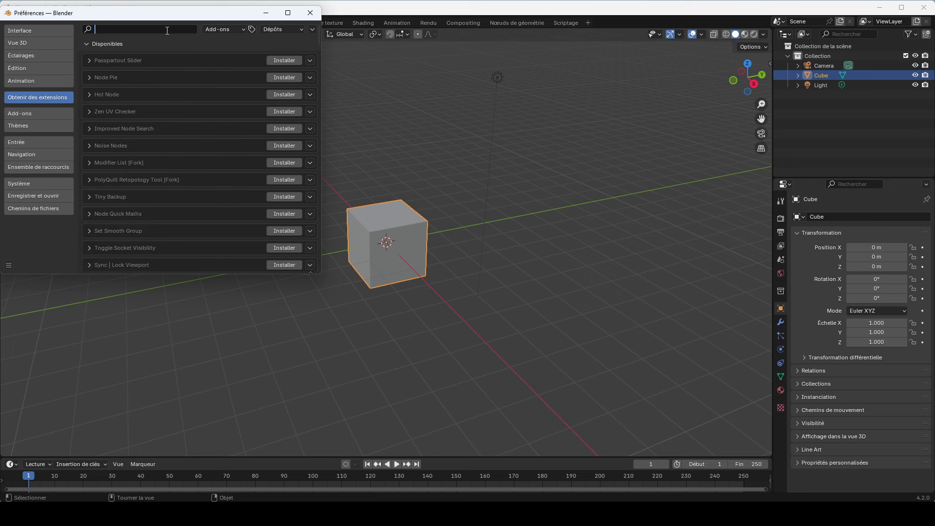
{"action": "type", "text": "imag"}
{"action": "key", "text": "BackSpace"}
{"action": "key", "text": "BackSpace"}
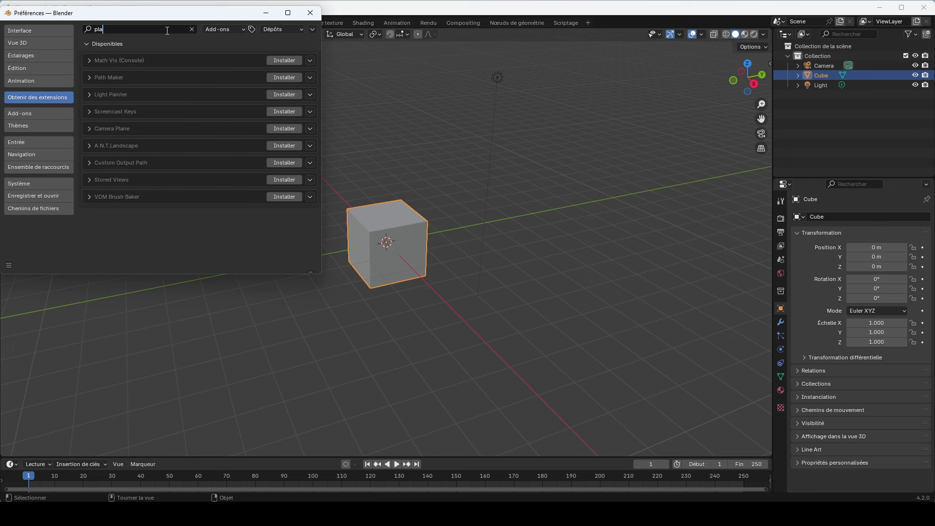
{"action": "key", "text": "BackSpace"}
{"action": "key", "text": "BackSpace"}
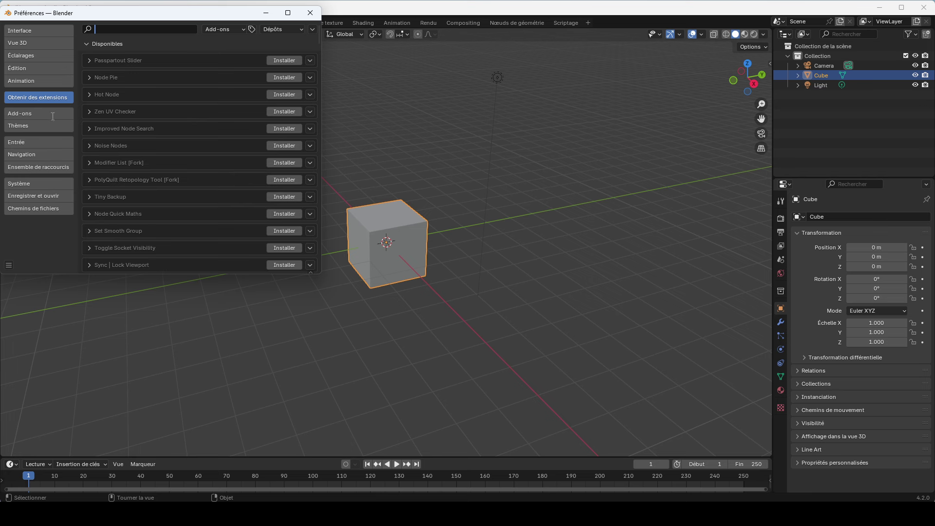
Close Preferences, delete the default cube, and show the Add > Image options
{"action": "left_click", "coordinate": [308, 14]}
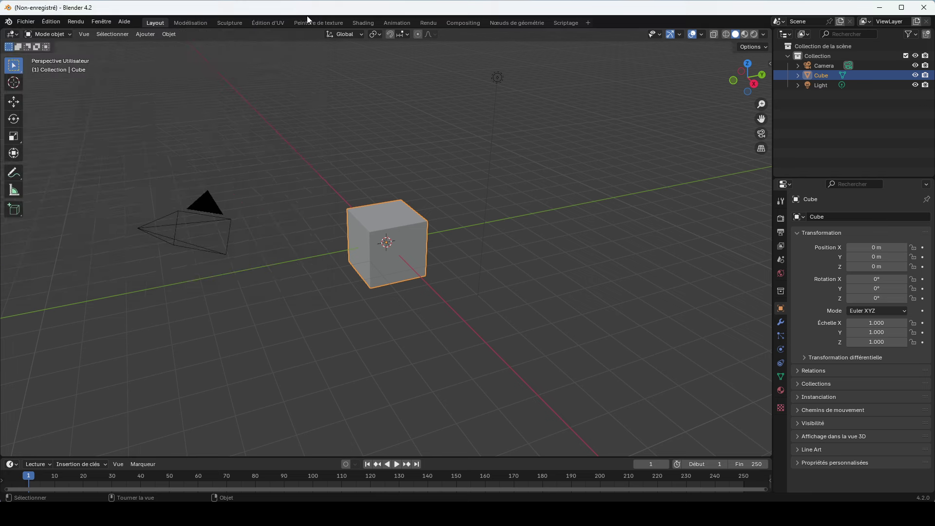
{"action": "left_click", "coordinate": [19, 23]}
{"action": "key", "text": "Delete"}
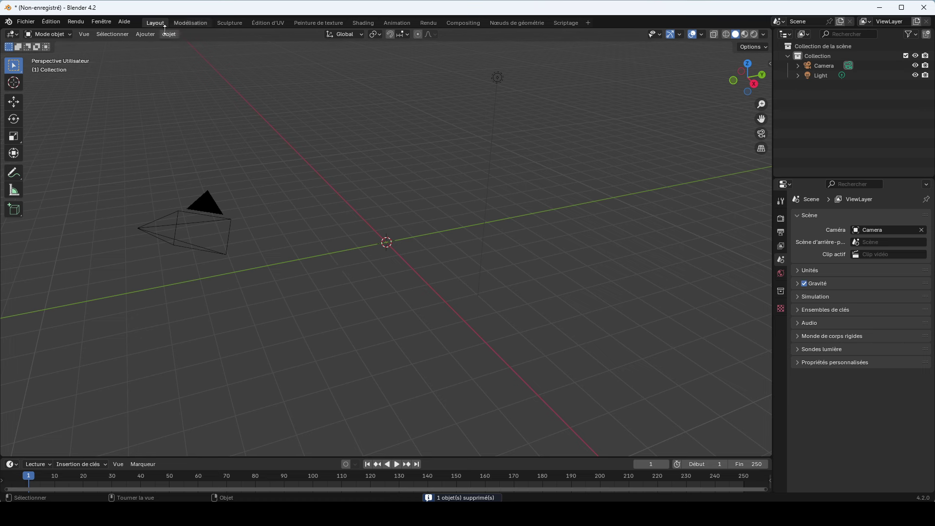
{"action": "left_click", "coordinate": [150, 34]}
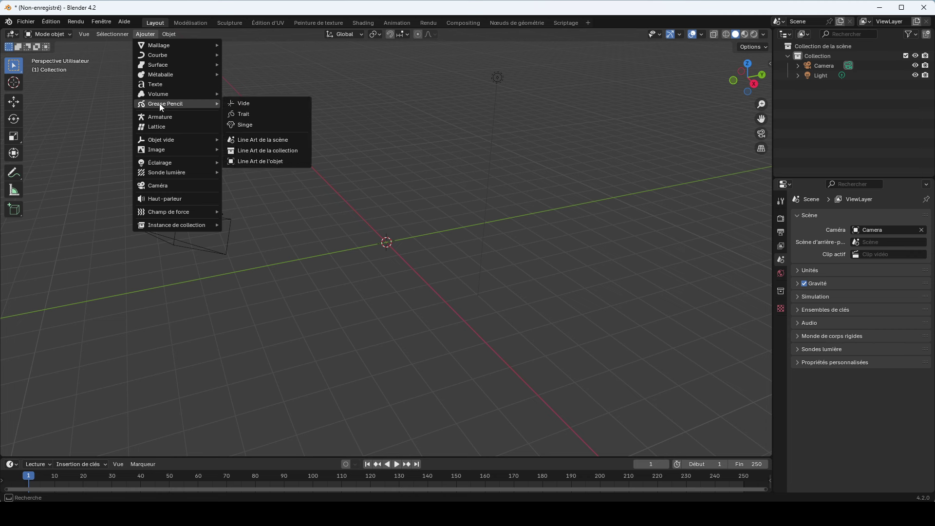
{"action": "mouse_move", "coordinate": [157, 149]}
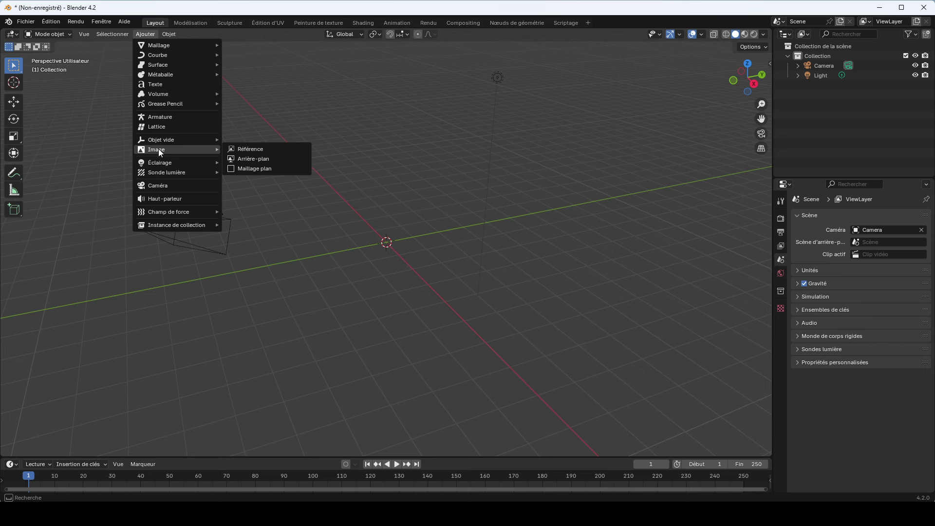
Import 295225.png from the Desktop as an image plane and zoom in on it
{"action": "left_click", "coordinate": [250, 169]}
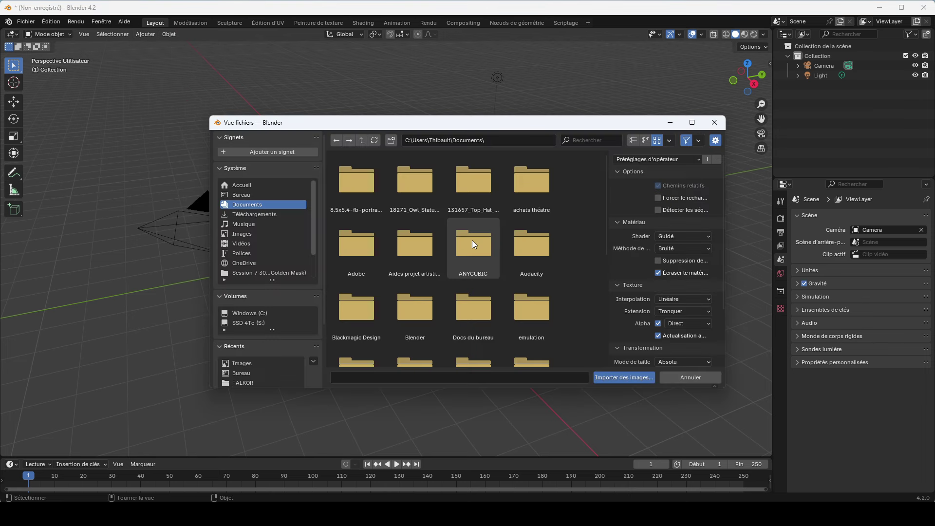
{"action": "scroll", "coordinate": [501, 245], "scroll_direction": "down", "scroll_amount": 3}
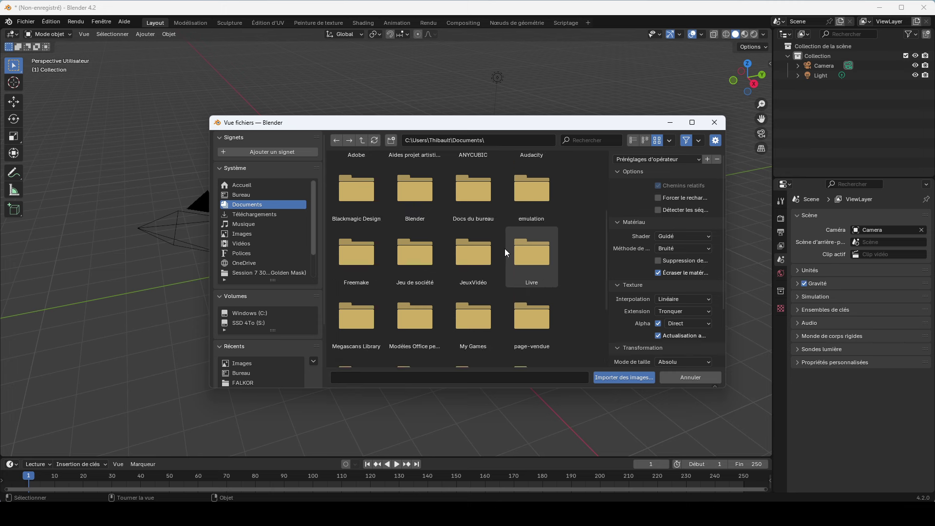
{"action": "left_click", "coordinate": [247, 194]}
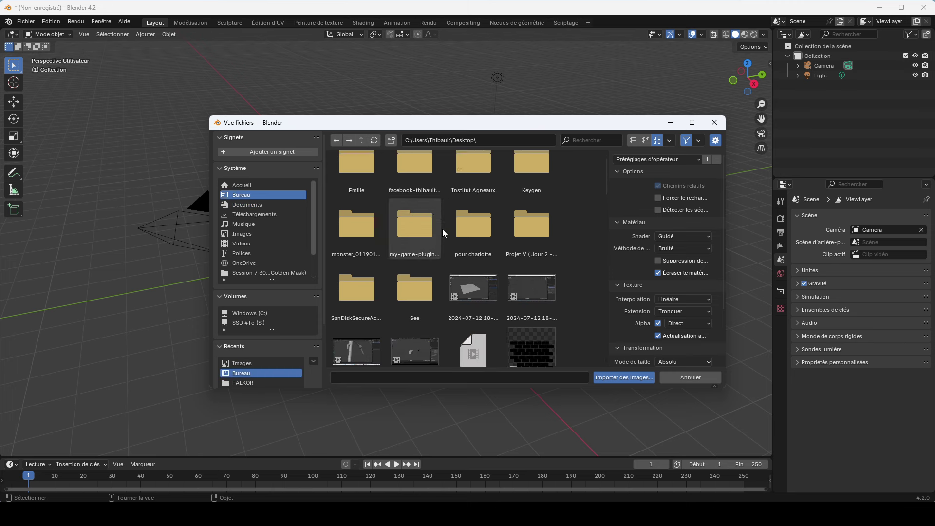
{"action": "scroll", "coordinate": [443, 232], "scroll_direction": "down", "scroll_amount": 1}
{"action": "left_click", "coordinate": [540, 317]}
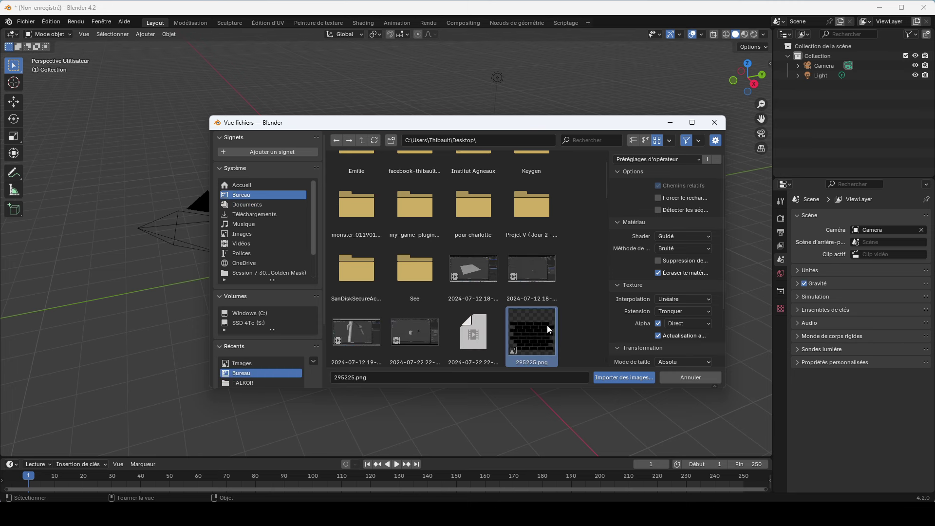
{"action": "left_click", "coordinate": [626, 376]}
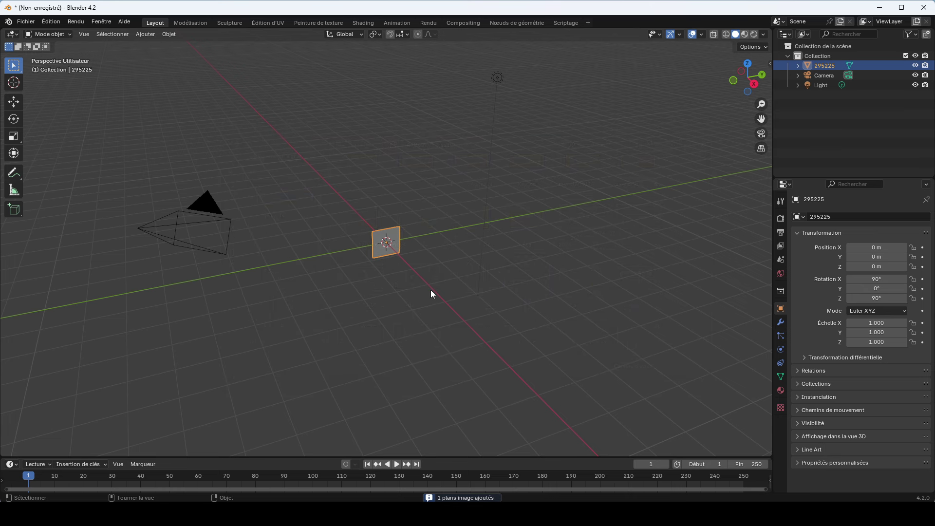
{"action": "scroll", "coordinate": [431, 291], "scroll_direction": "up", "scroll_amount": 5}
{"action": "scroll", "coordinate": [431, 290], "scroll_direction": "up", "scroll_amount": 2}
{"action": "scroll", "coordinate": [430, 290], "scroll_direction": "up", "scroll_amount": 2}
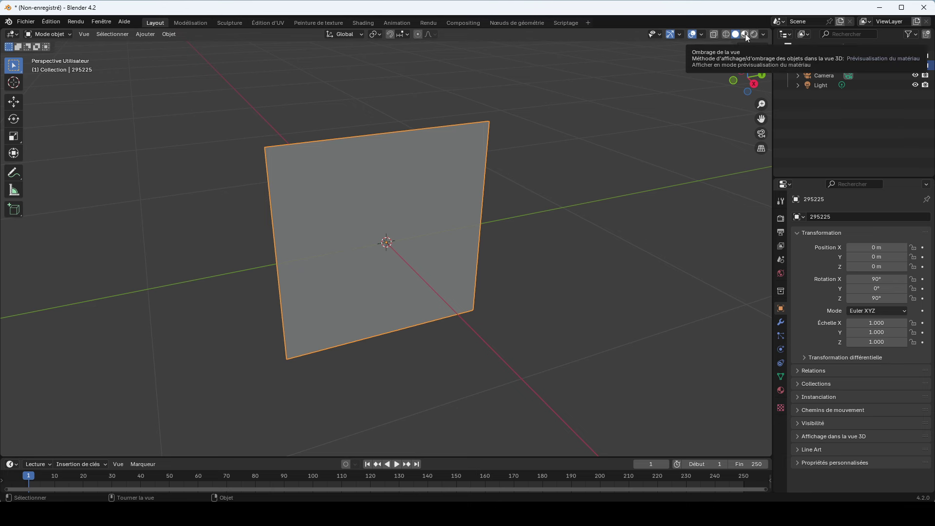
Switch to Material Preview shading and orbit the view to face the brick plane
{"action": "left_click", "coordinate": [745, 34]}
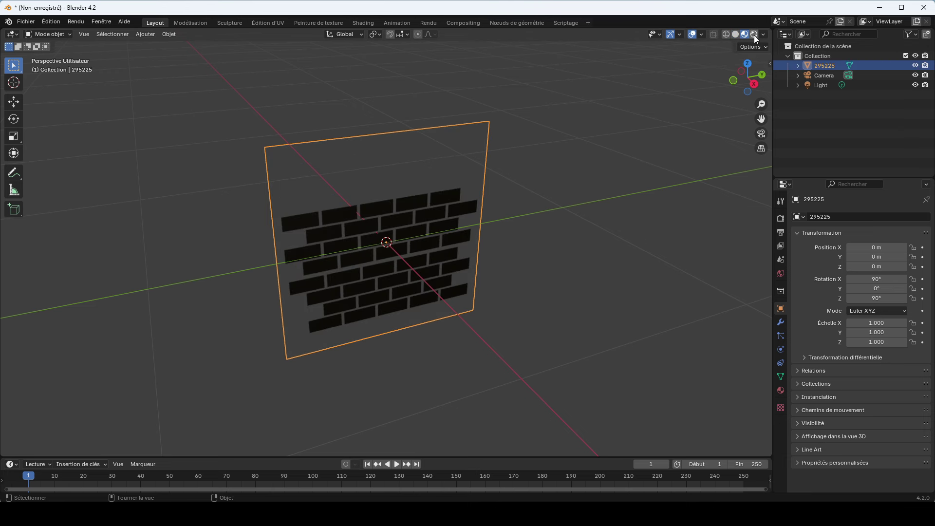
{"action": "middle_click_drag", "start_coordinate": [558, 231], "coordinate": [506, 198]}
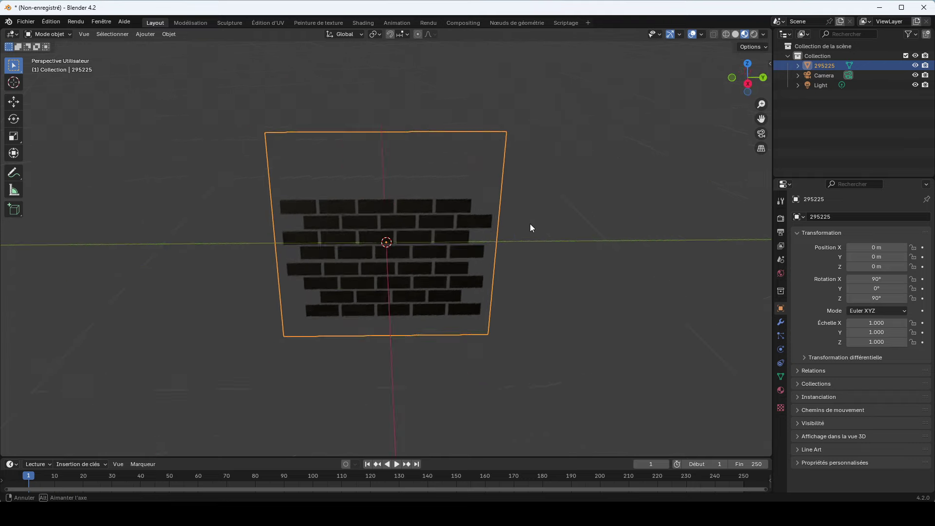
{"action": "scroll", "coordinate": [505, 199], "scroll_direction": "up", "scroll_amount": 2}
{"action": "scroll", "coordinate": [516, 230], "scroll_direction": "up", "scroll_amount": 4}
{"action": "mouse_move", "coordinate": [516, 229]}
{"action": "middle_mouse_down"}
{"action": "mouse_move", "coordinate": [435, 272]}
{"action": "mouse_move", "coordinate": [527, 266]}
{"action": "mouse_move", "coordinate": [495, 286]}
{"action": "mouse_move", "coordinate": [424, 289]}
{"action": "mouse_move", "coordinate": [497, 278]}
{"action": "mouse_move", "coordinate": [386, 279]}
{"action": "mouse_move", "coordinate": [514, 275]}
{"action": "mouse_move", "coordinate": [497, 263]}
{"action": "middle_mouse_up"}
{"action": "left_click", "coordinate": [144, 34]}
{"action": "mouse_move", "coordinate": [157, 149]}
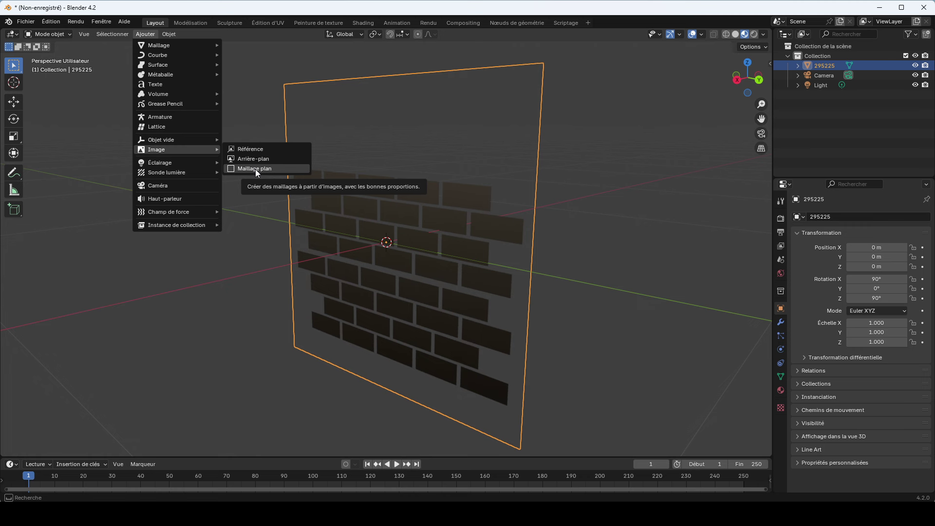
Browse the File import formats and the Add > Image options
{"action": "left_click", "coordinate": [49, 21]}
{"action": "mouse_move", "coordinate": [26, 21]}
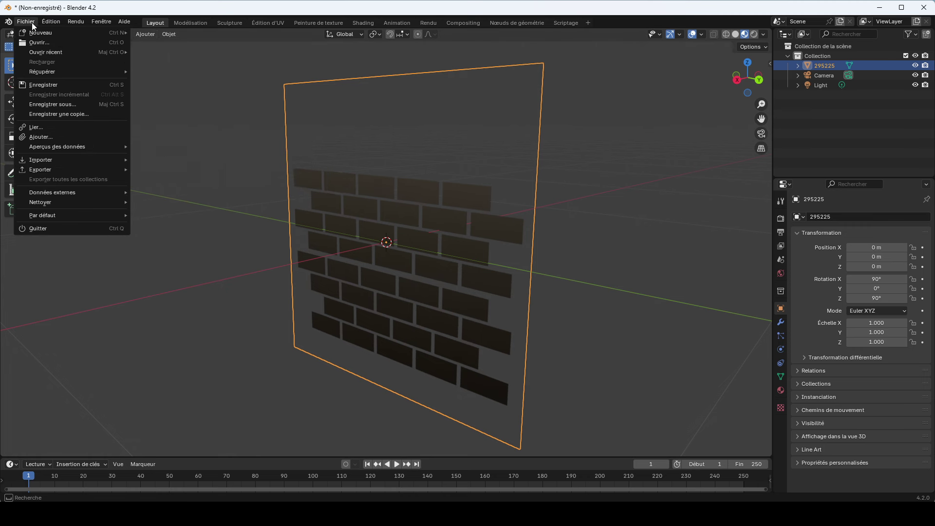
{"action": "key", "text": "Escape"}
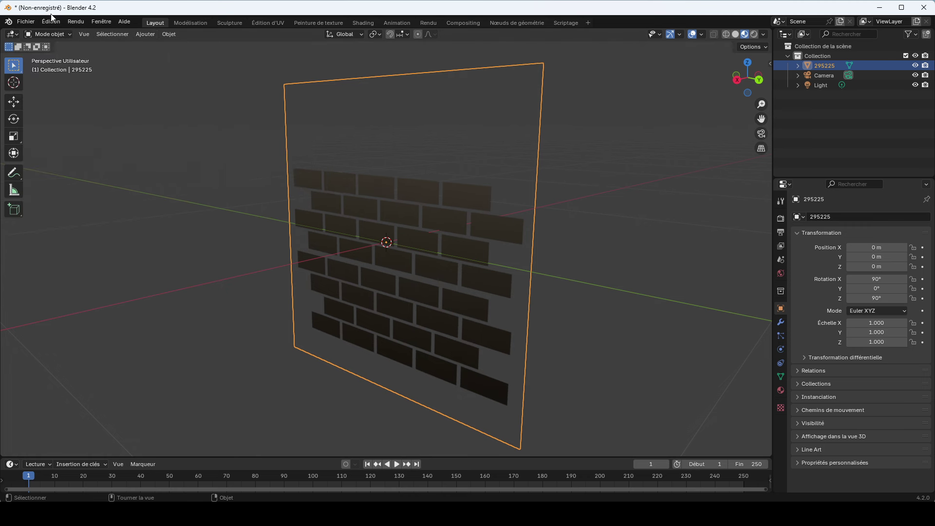
{"action": "left_click", "coordinate": [25, 24]}
{"action": "left_click", "coordinate": [145, 37]}
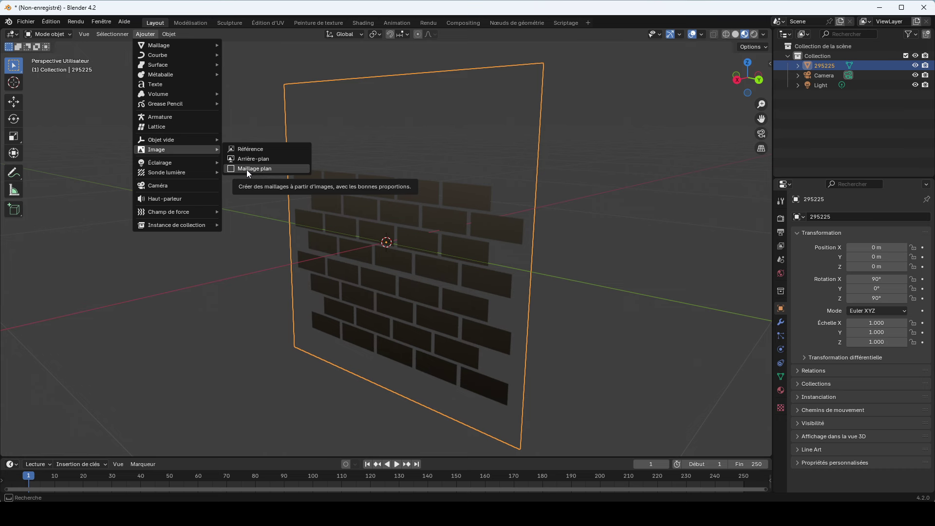
{"action": "left_click", "coordinate": [25, 22]}
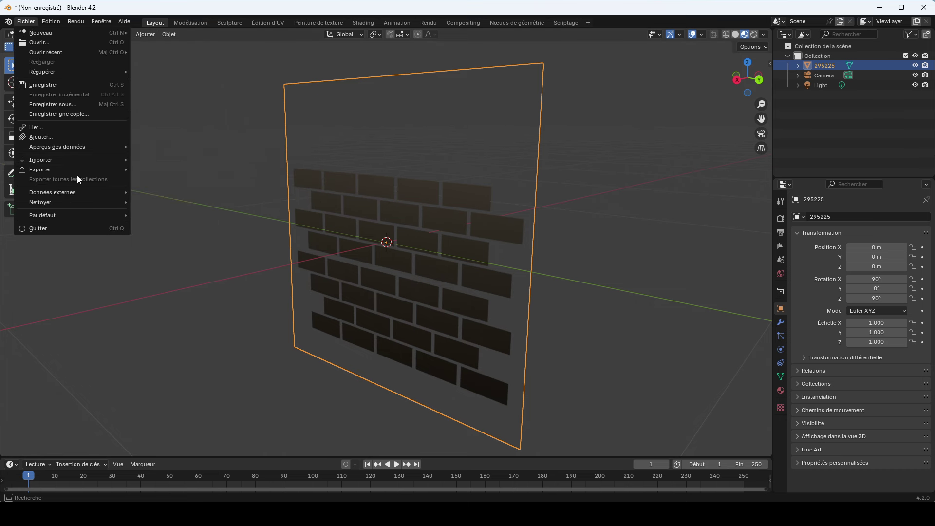
{"action": "left_click", "coordinate": [203, 169]}
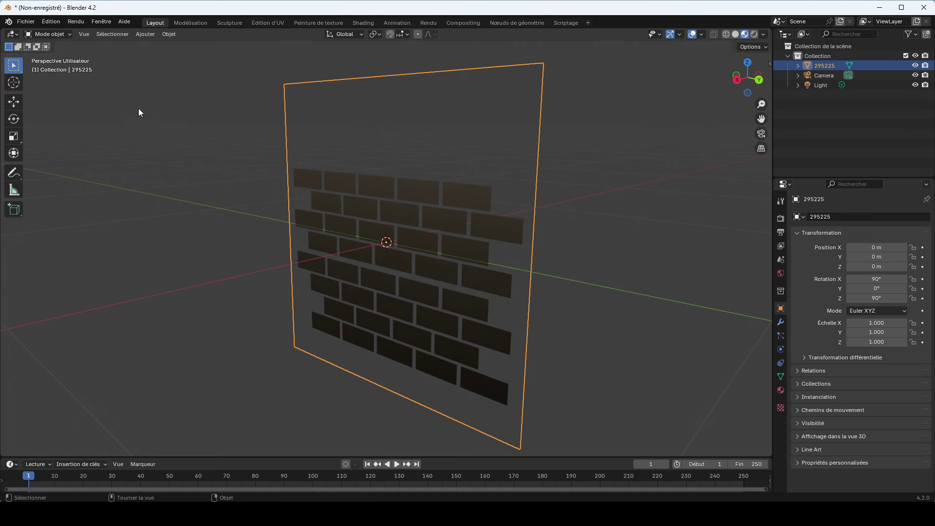
{"action": "left_click", "coordinate": [140, 32]}
Switch to Rendered shading, then orbit, zoom and pan to view the dark bricks
{"action": "left_click", "coordinate": [755, 34]}
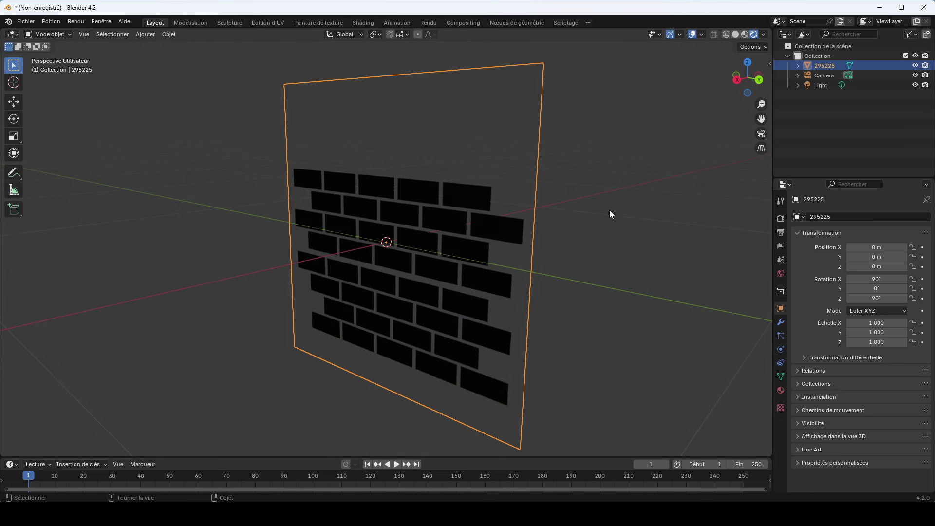
{"action": "middle_click_drag", "start_coordinate": [610, 214], "coordinate": [639, 191]}
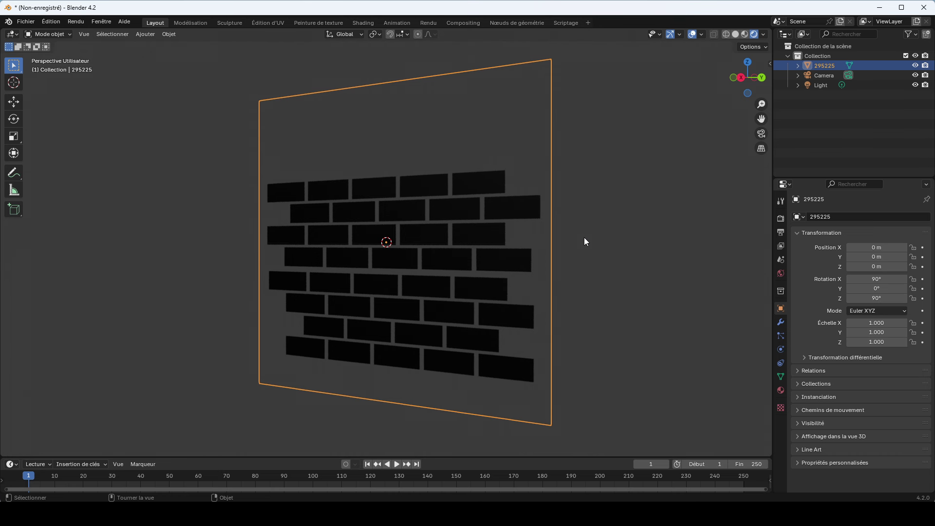
{"action": "scroll", "coordinate": [585, 241], "scroll_direction": "up", "scroll_amount": 1}
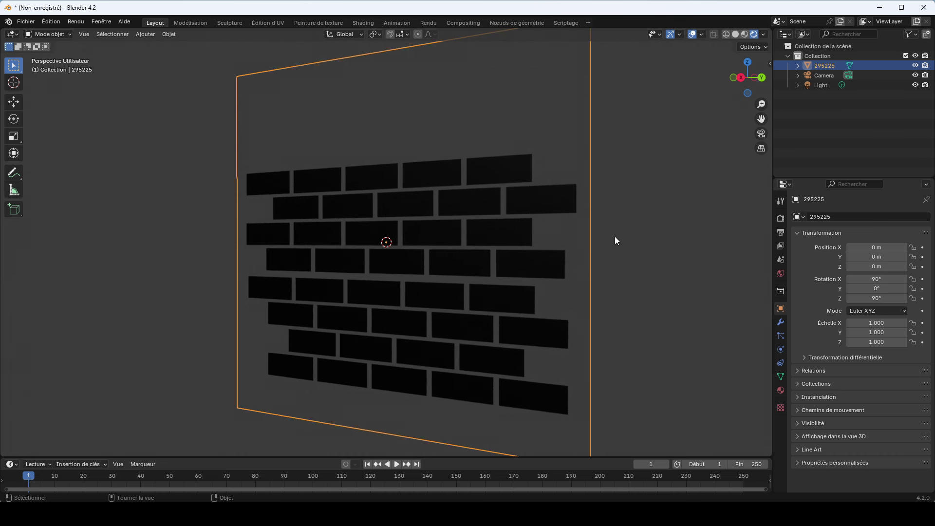
{"action": "middle_click_drag", "start_coordinate": [615, 235], "coordinate": [580, 223], "text": "shift"}
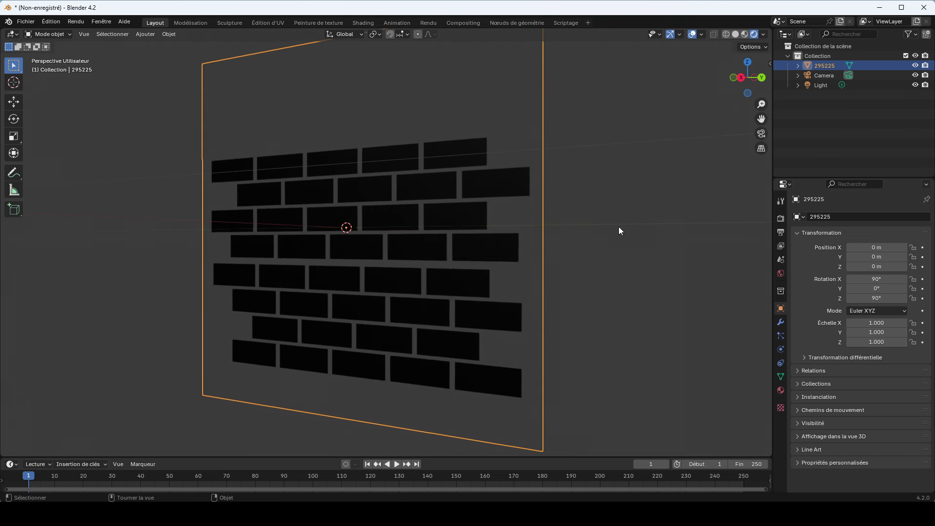